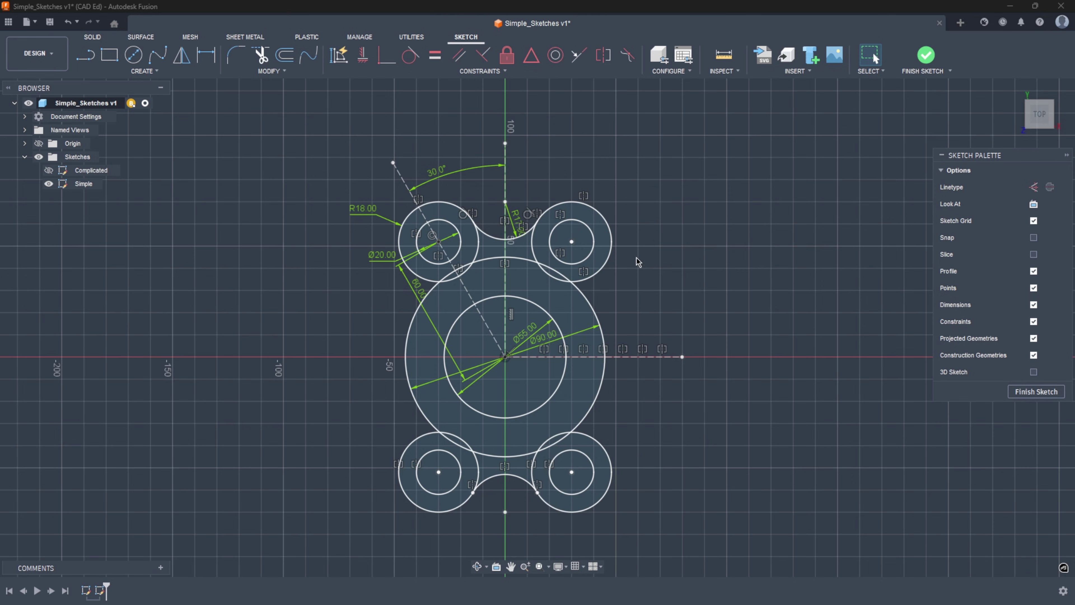
# - Try to dimension the diameter of the outer circle in the sketch's upper-right corner and decline the driven dimension
pyautogui.click(206, 56)
pyautogui.click(609, 233)
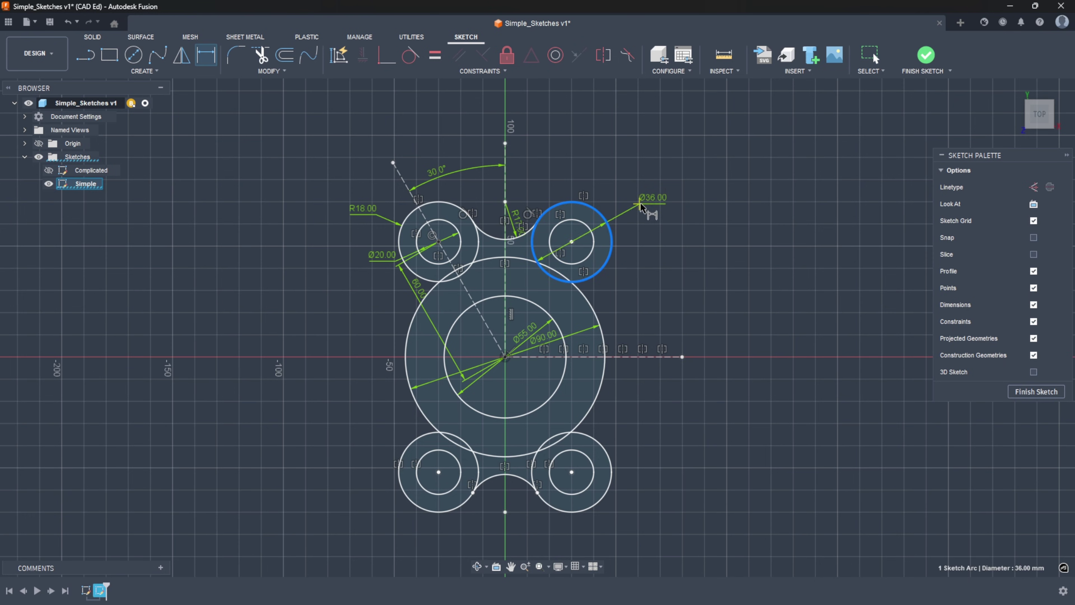
pyautogui.click(656, 199)
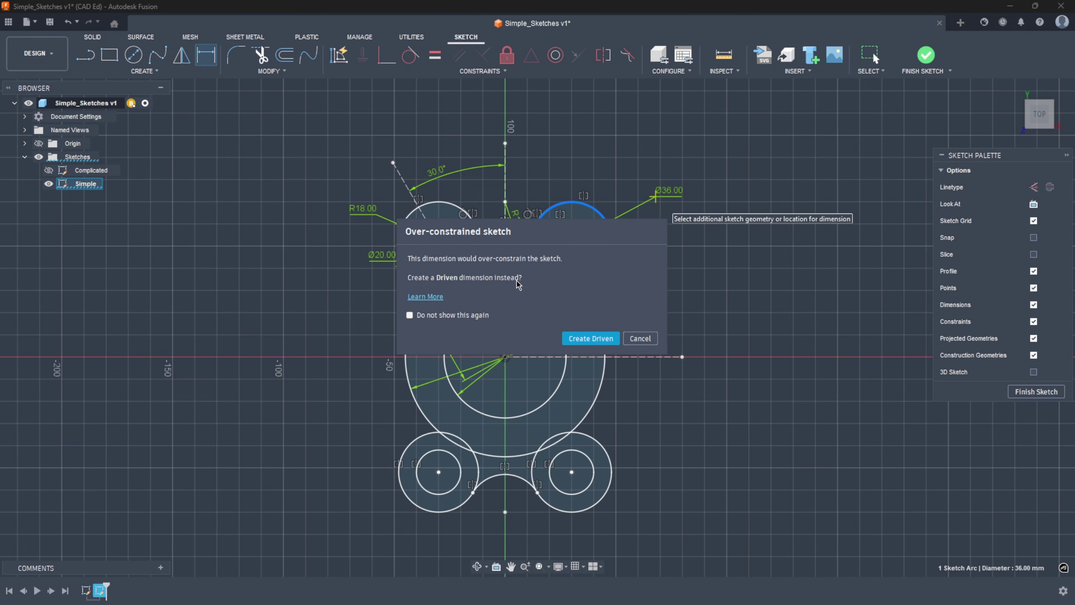
pyautogui.click(640, 340)
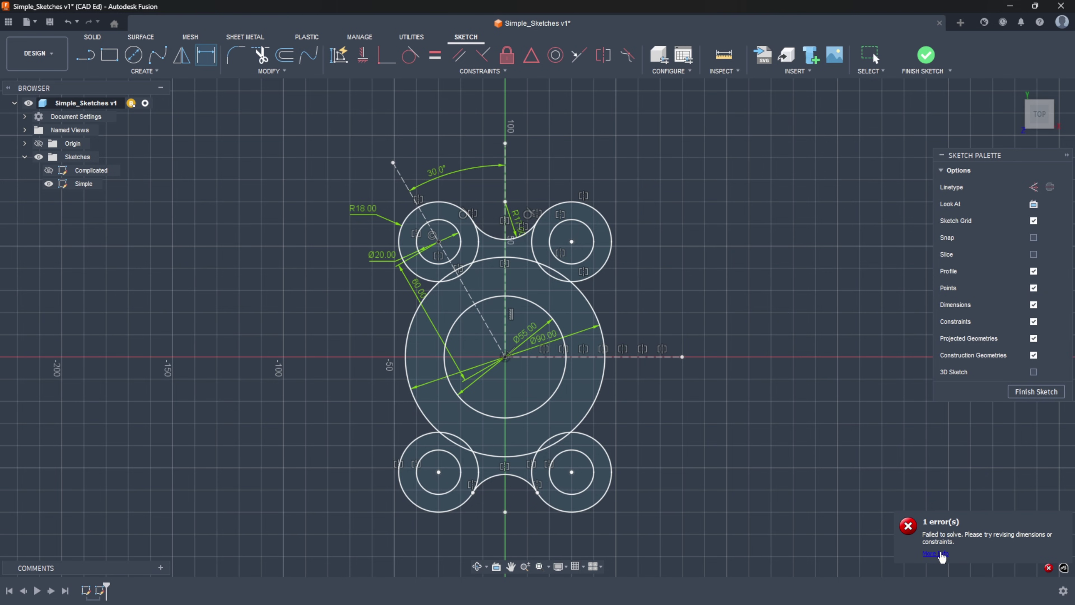
# - Open the details of the sketch error, copy its message and close the details
pyautogui.click(943, 555)
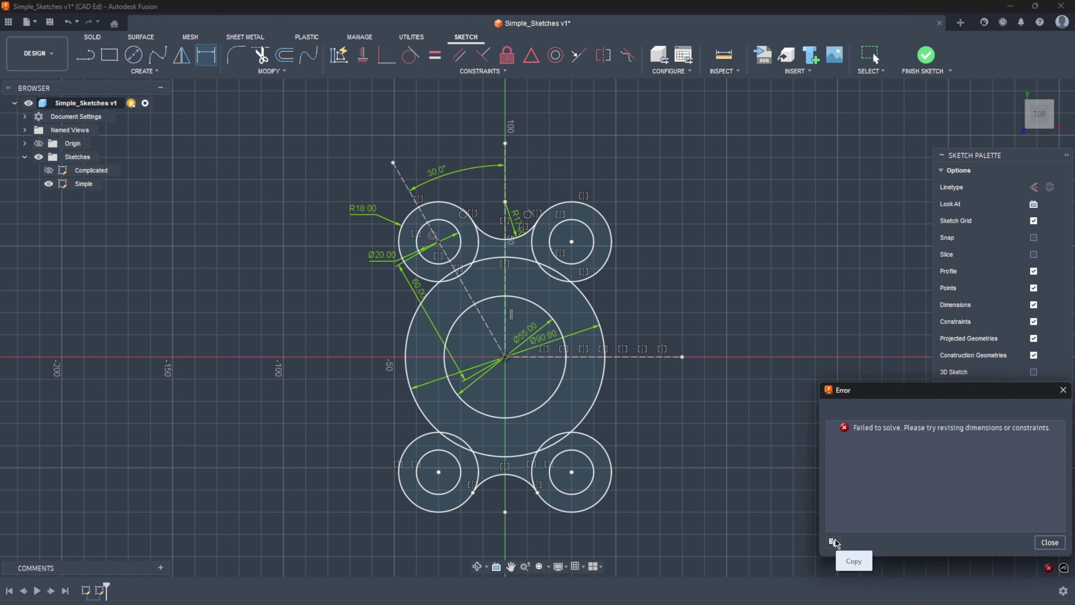
pyautogui.click(1049, 543)
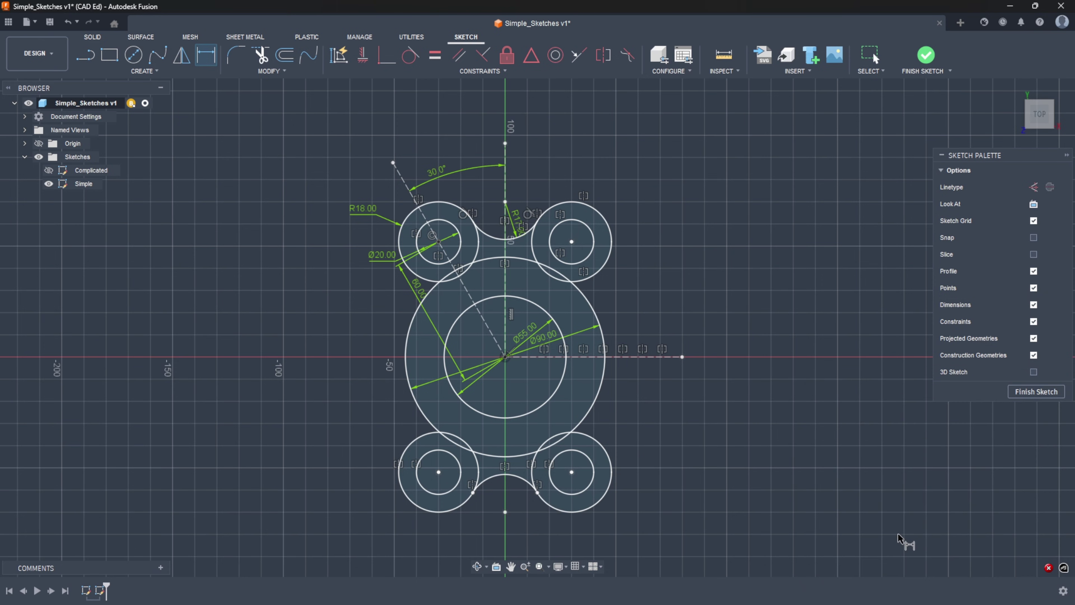
# - Open the Autodesk Assistant, view its example questions and collapse them again
pyautogui.click(1063, 568)
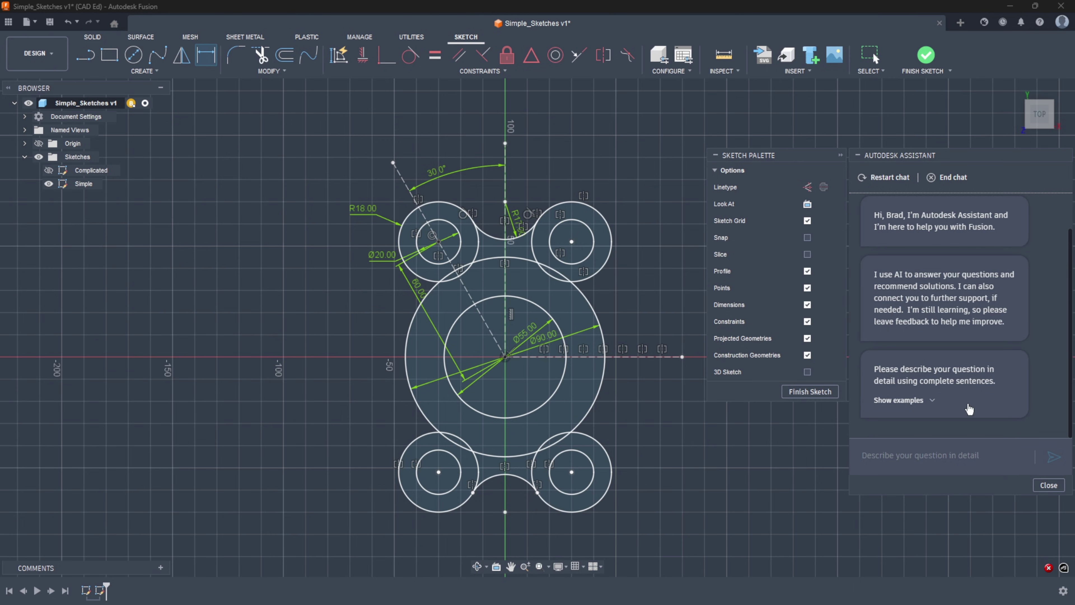
pyautogui.click(918, 400)
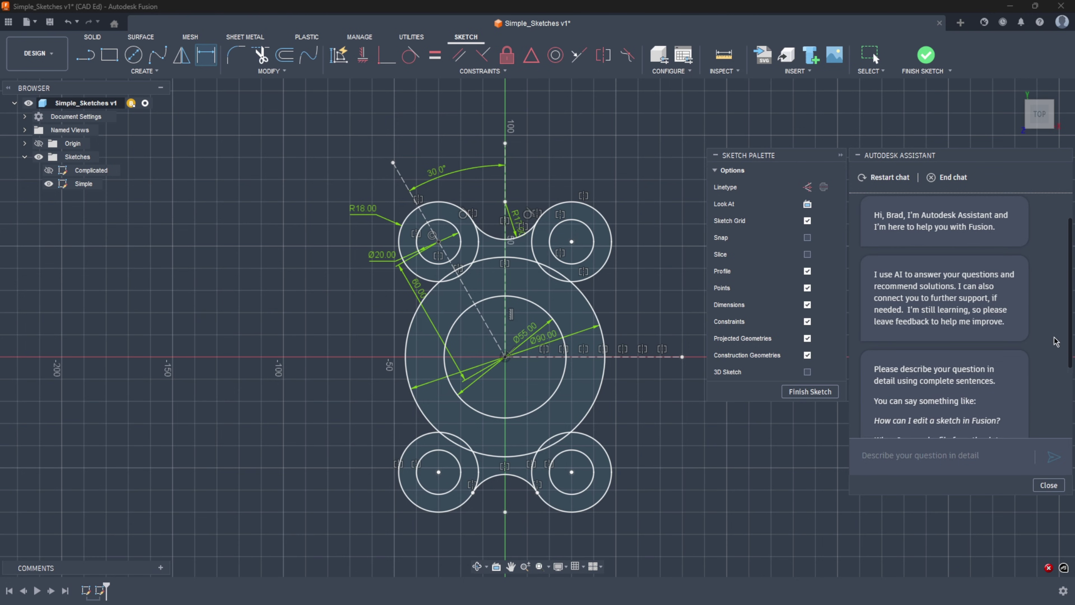
pyautogui.moveTo(1071, 326); pyautogui.dragTo(1071, 381)
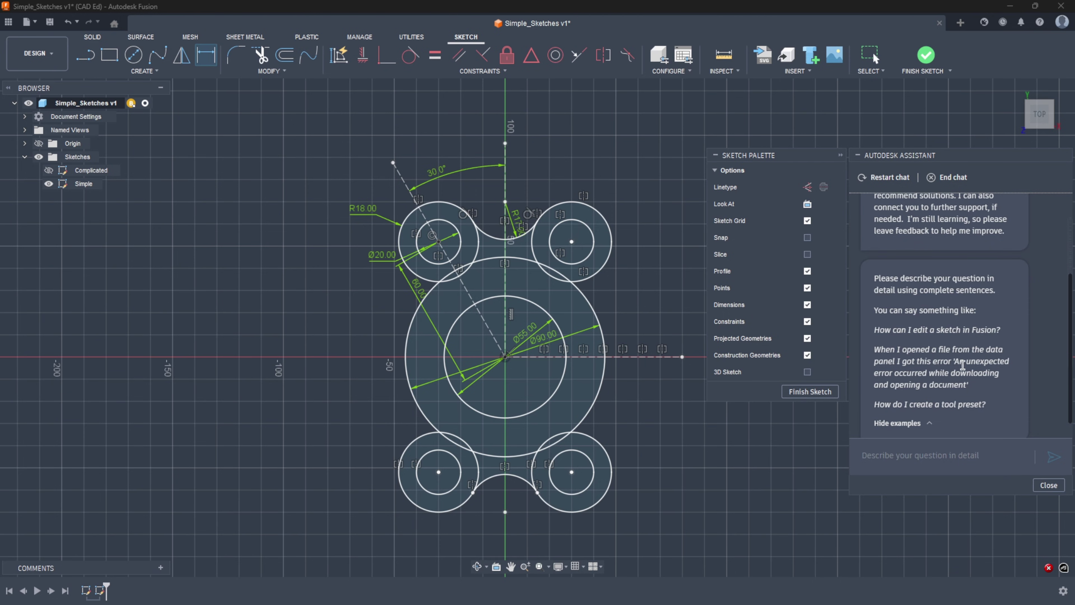
pyautogui.click(931, 425)
# - Send the assistant "I got this error message: Failed to solve. Please try revising dimensions or constraints."
pyautogui.click(906, 455)
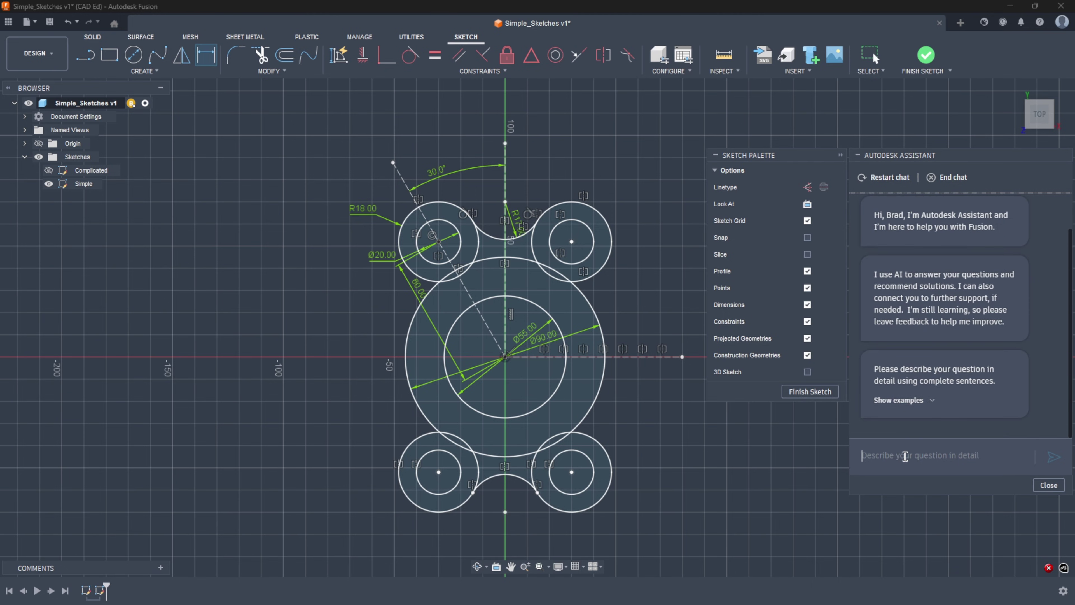
pyautogui.write('I got this error message: Failed')
pyautogui.write('Failed to solve. Please try revising dimensions or constraints.')
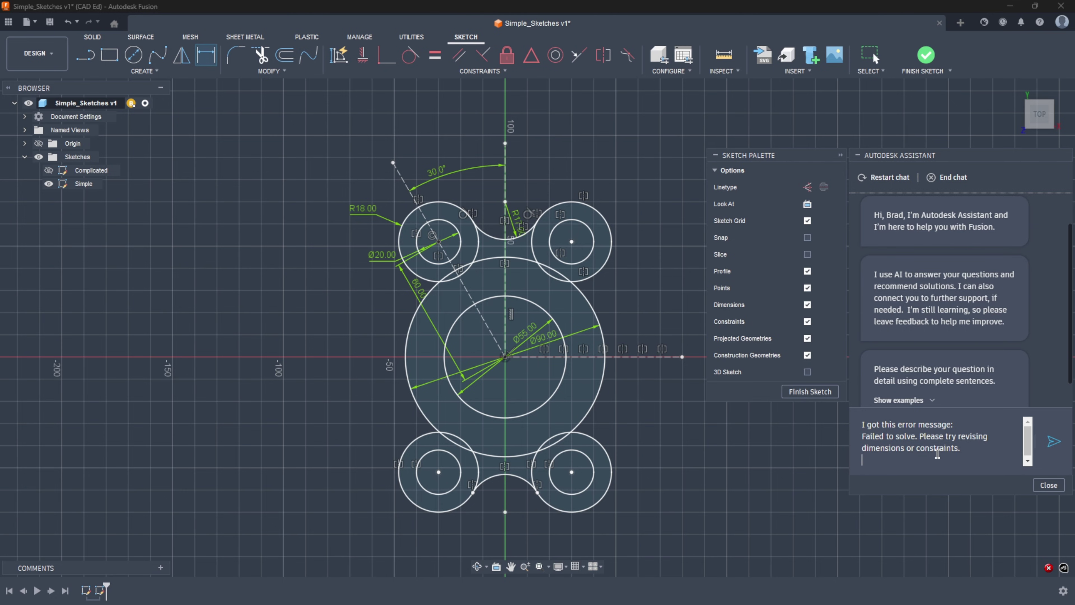
pyautogui.click(1054, 443)
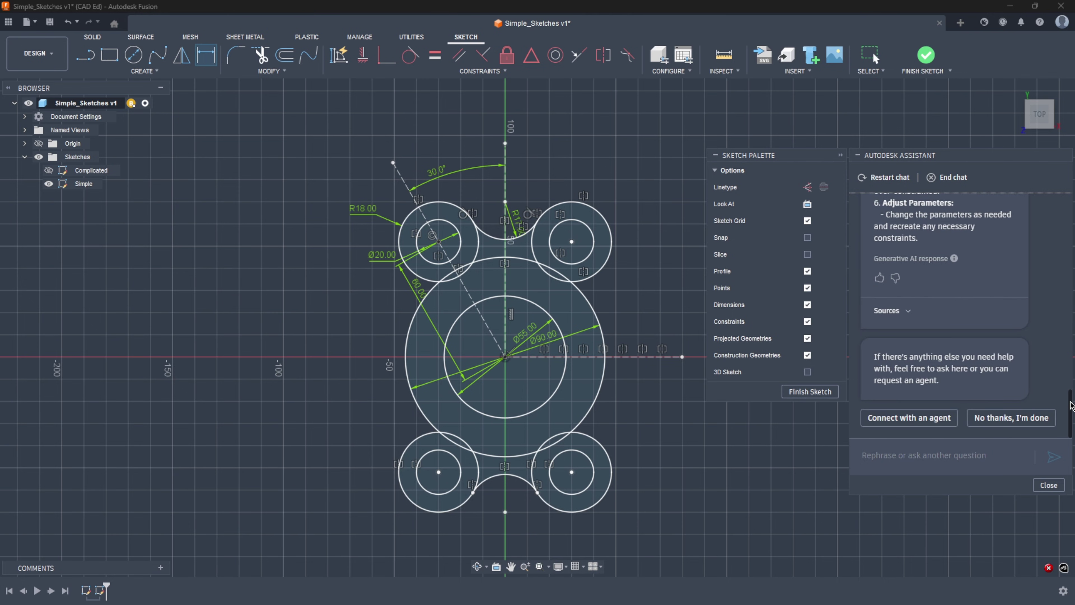
# - Read through the assistant's troubleshooting suggestions from Document 1 and Document 2
pyautogui.moveTo(1071, 405); pyautogui.dragTo(1070, 288)
pyautogui.scroll(-2, 878, 238)
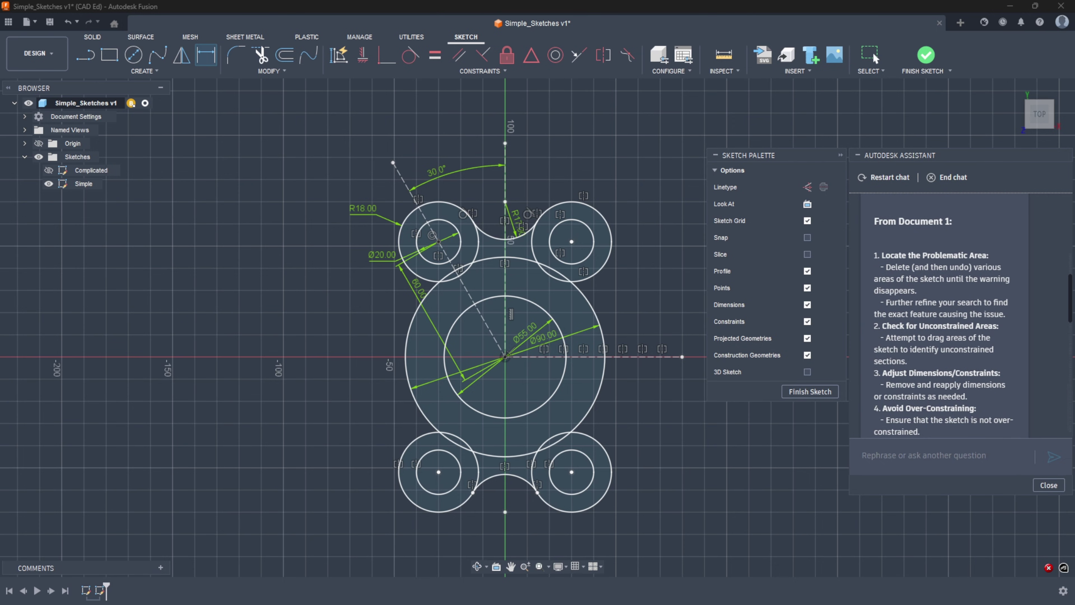
pyautogui.moveTo(1071, 297)
pyautogui.mouseDown()
pyautogui.moveTo(1071, 309)
pyautogui.moveTo(1070, 280)
pyautogui.moveTo(1070, 299)
pyautogui.mouseUp()
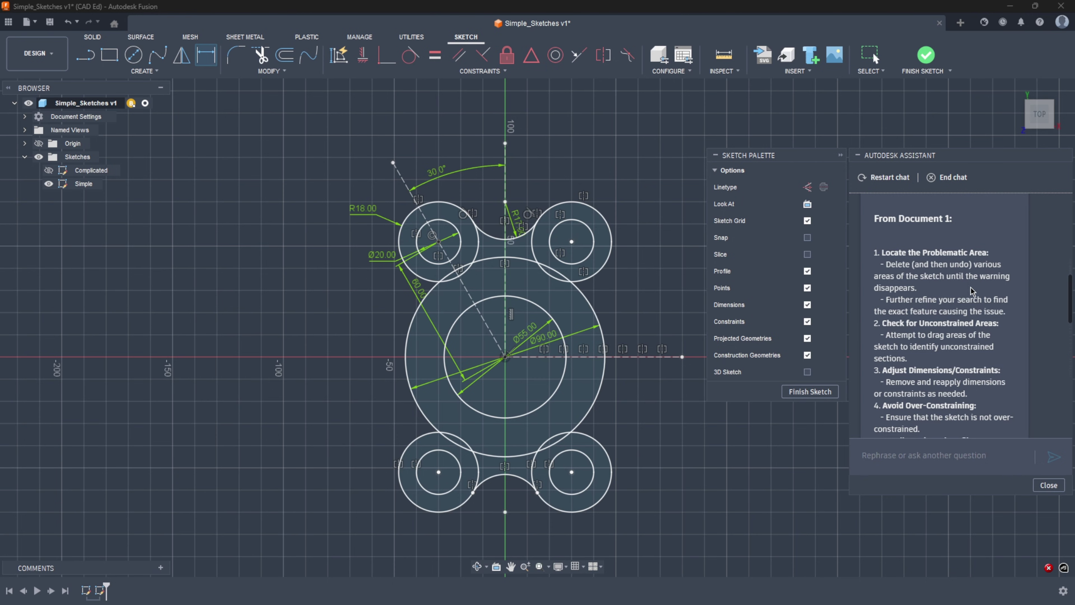
pyautogui.moveTo(1072, 290); pyautogui.dragTo(1071, 299)
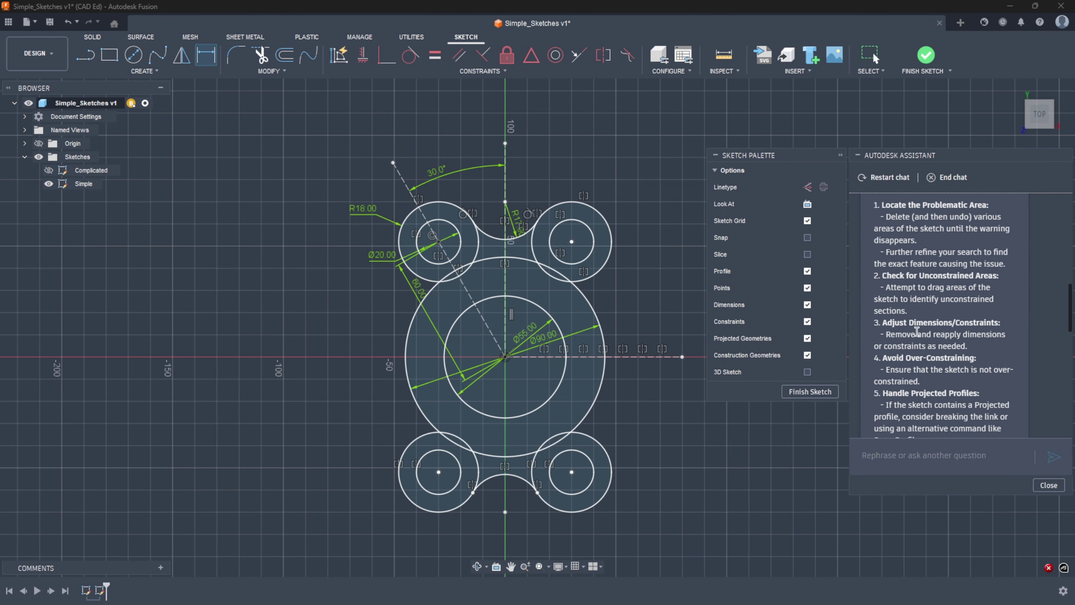
pyautogui.scroll(-2, 937, 308)
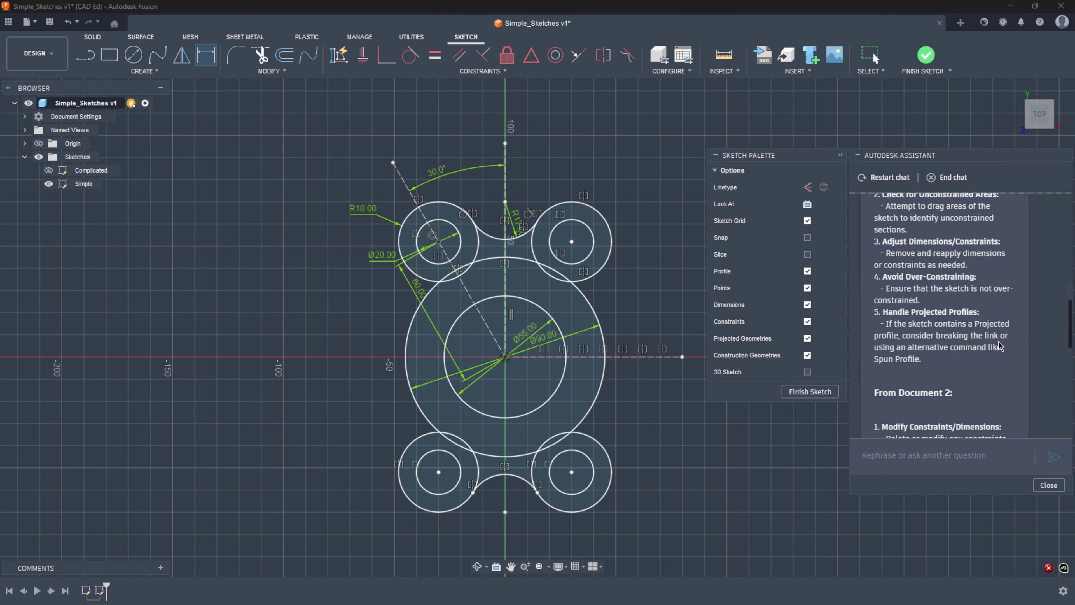
pyautogui.moveTo(1071, 323); pyautogui.dragTo(1069, 361)
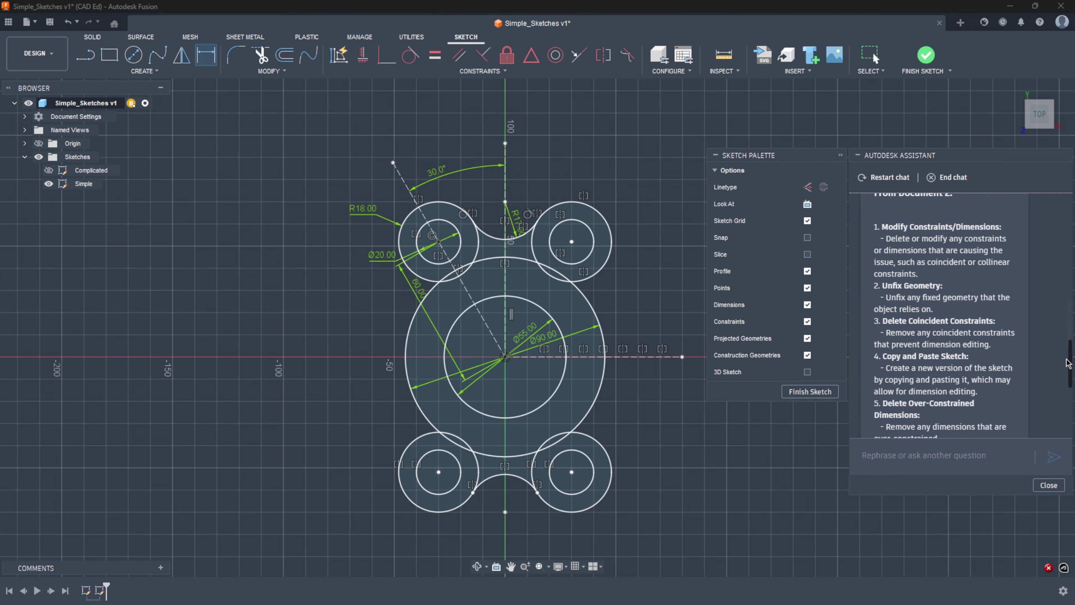
pyautogui.moveTo(1071, 356); pyautogui.dragTo(1072, 375)
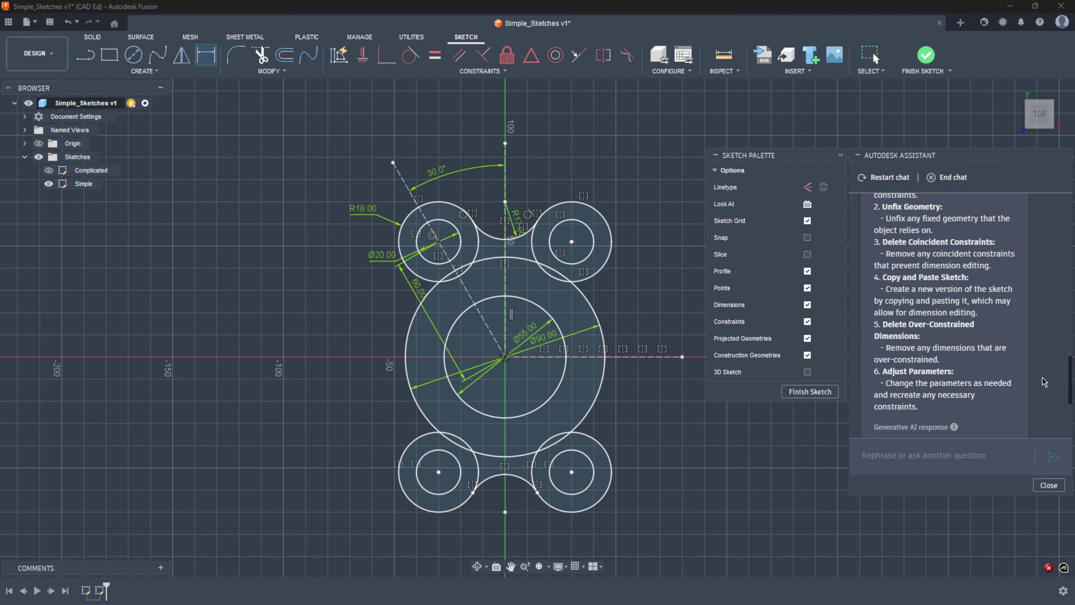
pyautogui.moveTo(1071, 375); pyautogui.dragTo(1071, 383)
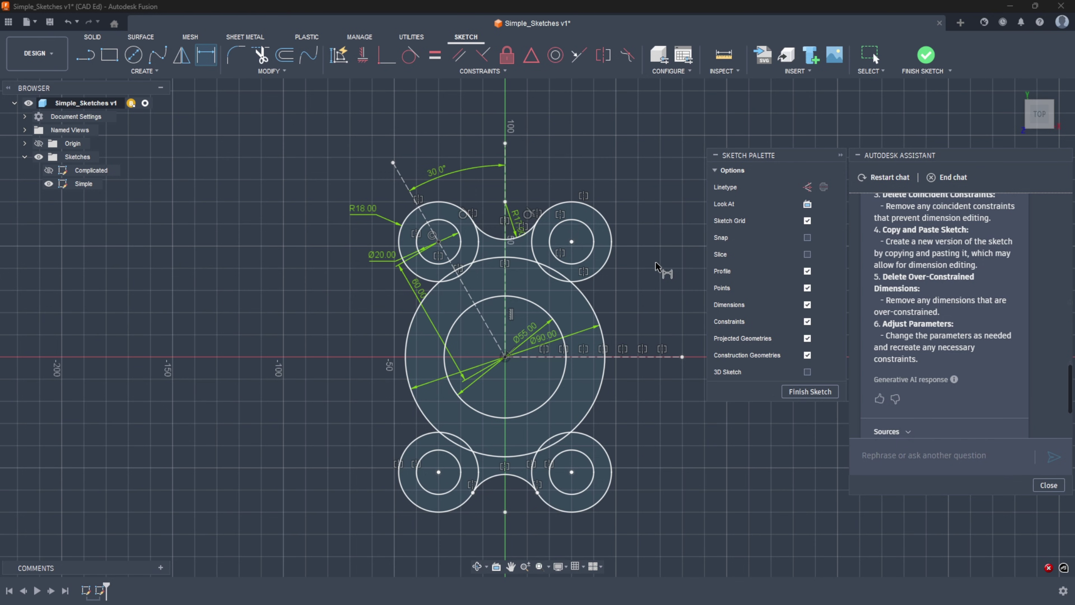
pyautogui.moveTo(1071, 382); pyautogui.dragTo(1071, 386)
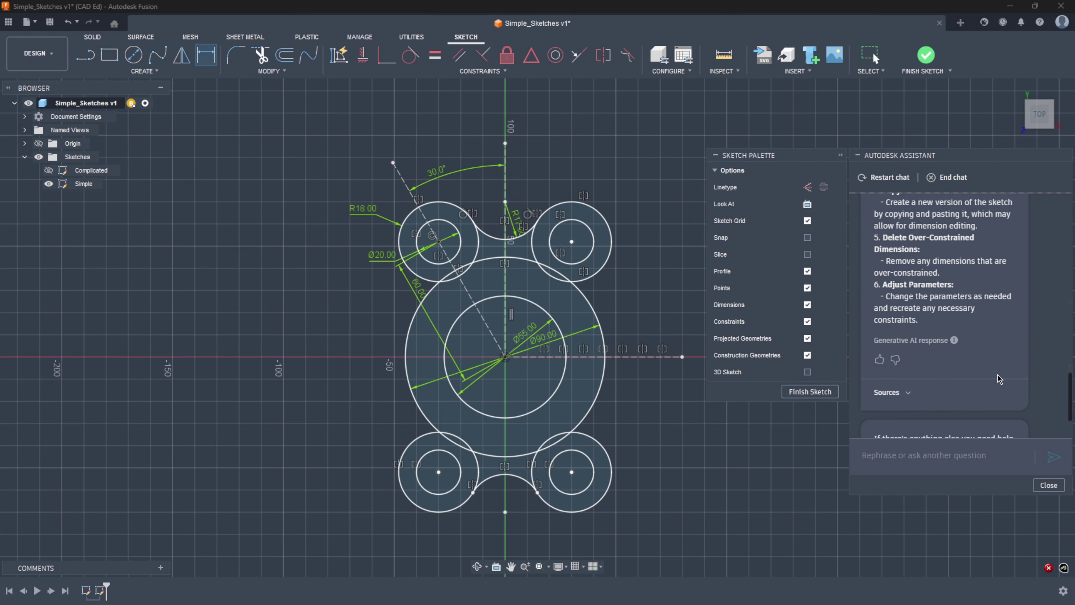
# - Expand the answer's sources and open the support article "Failed to solve. Please try revising dimensions or constraints" in Fusion
pyautogui.click(908, 394)
pyautogui.scroll(-5, 1052, 354)
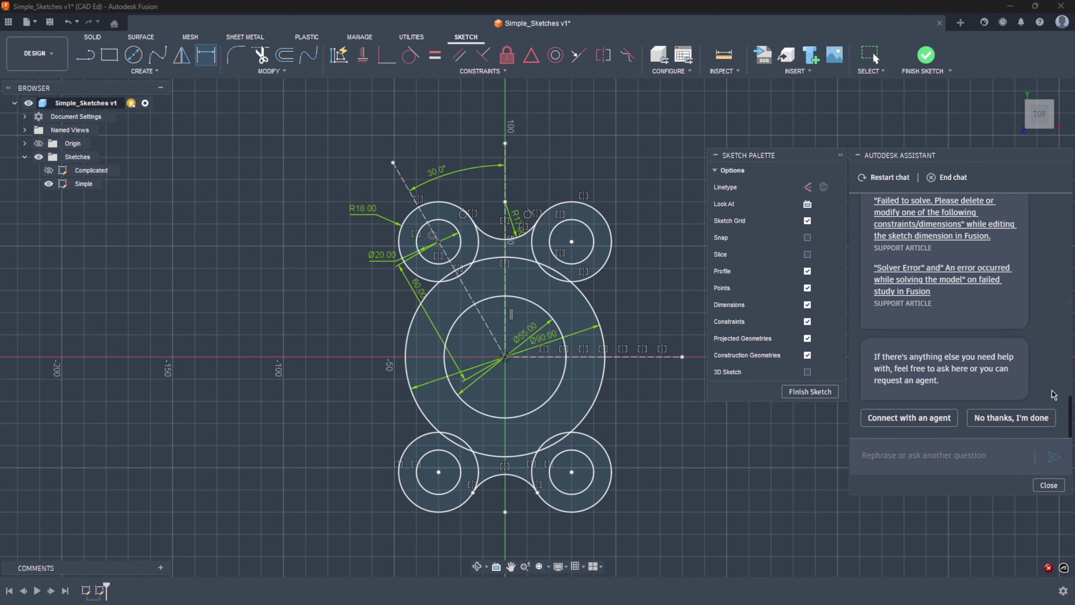
pyautogui.moveTo(1071, 410); pyautogui.dragTo(1072, 377)
pyautogui.scroll(-2, 971, 318)
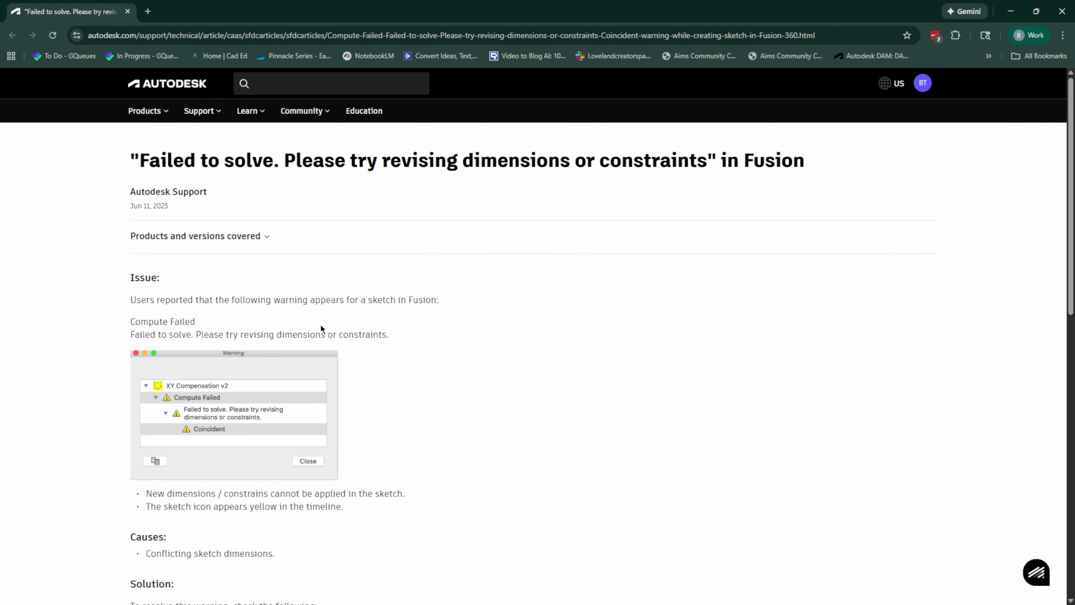
# - Read the support article's issue, causes and solution in the browser, then return to Fusion
pyautogui.scroll(-1, 322, 329)
pyautogui.scroll(-6, 318, 327)
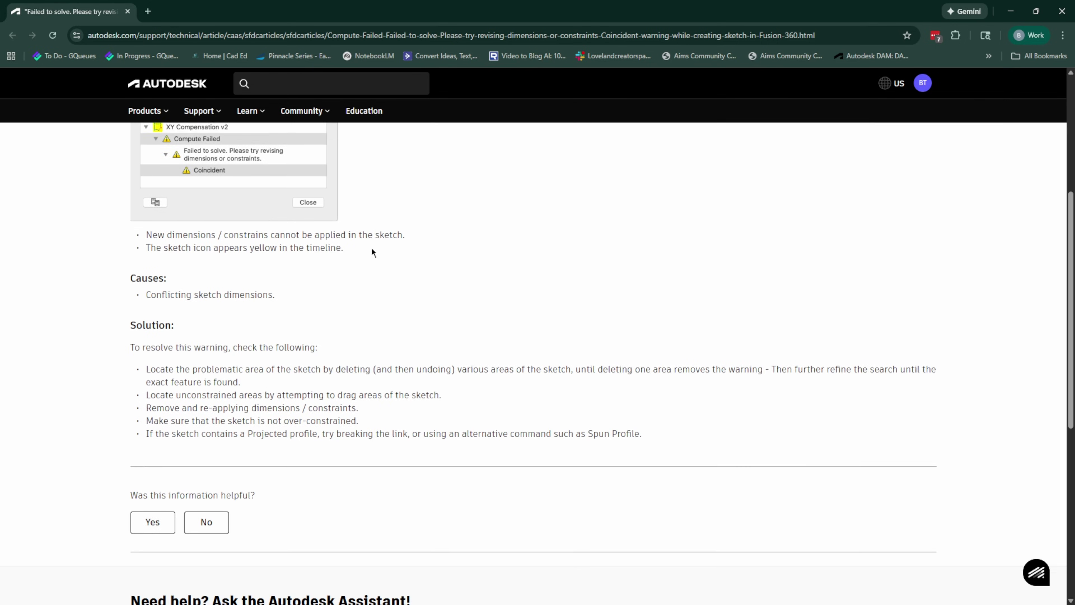
pyautogui.scroll(3, 396, 247)
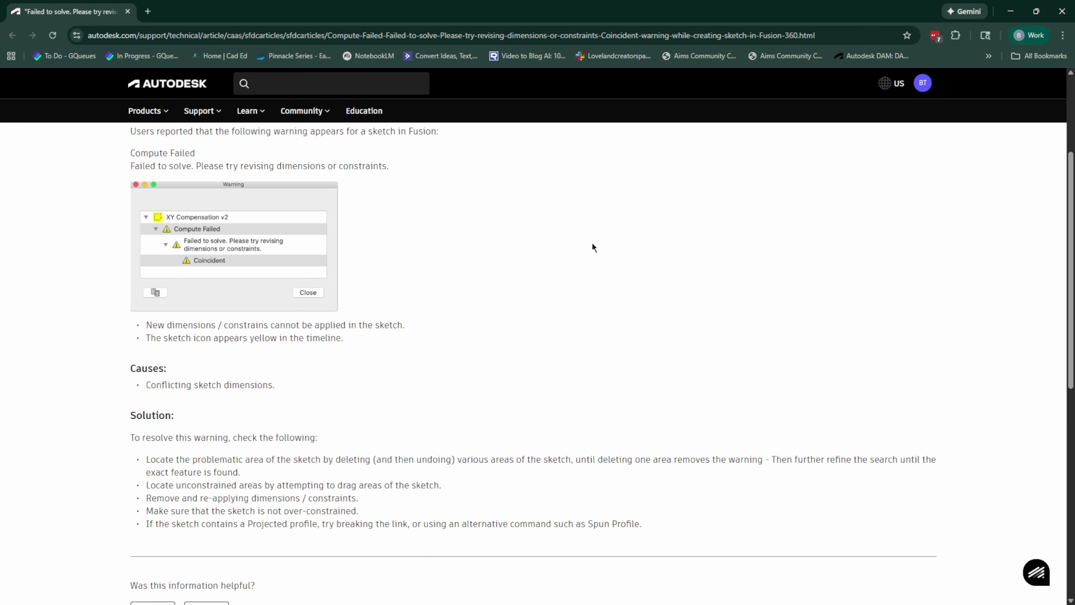
pyautogui.click(1011, 12)
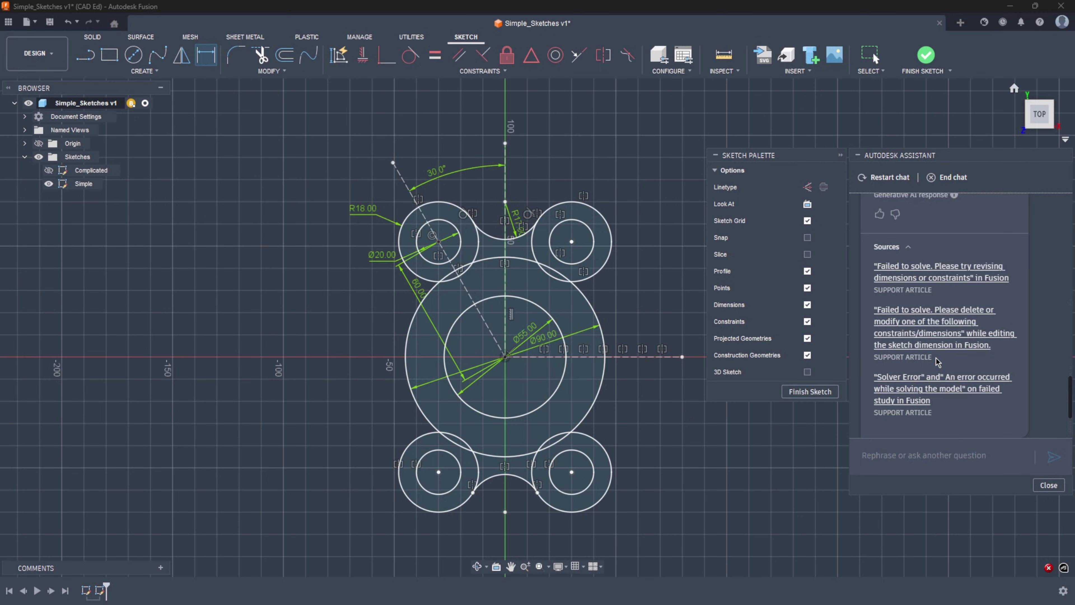
# - Ask to connect with an agent to view the support options, then close the Autodesk Assistant
pyautogui.moveTo(1069, 388); pyautogui.dragTo(1069, 409)
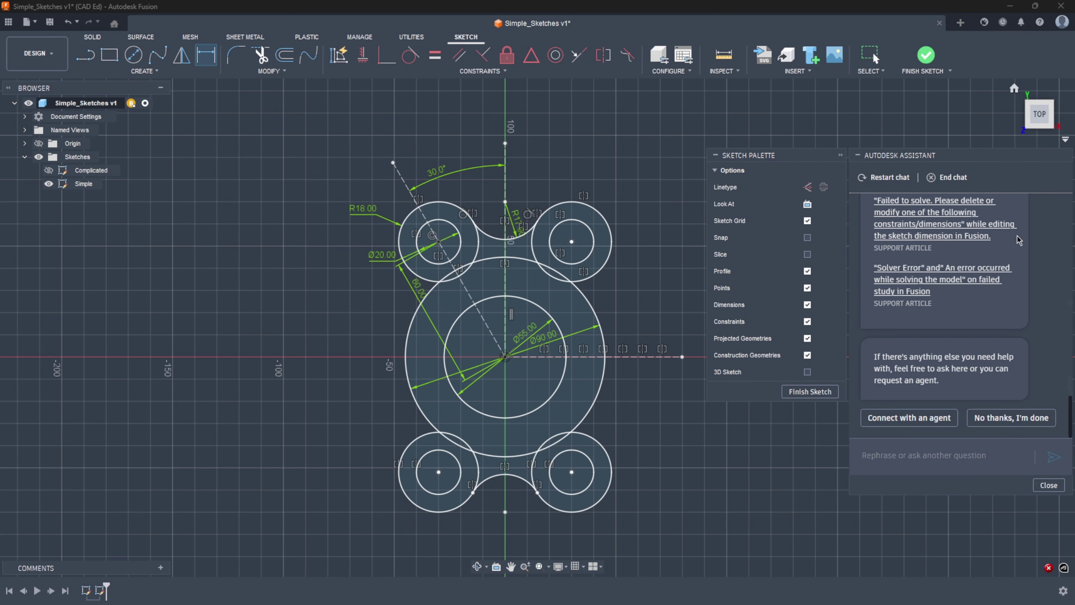
pyautogui.click(912, 422)
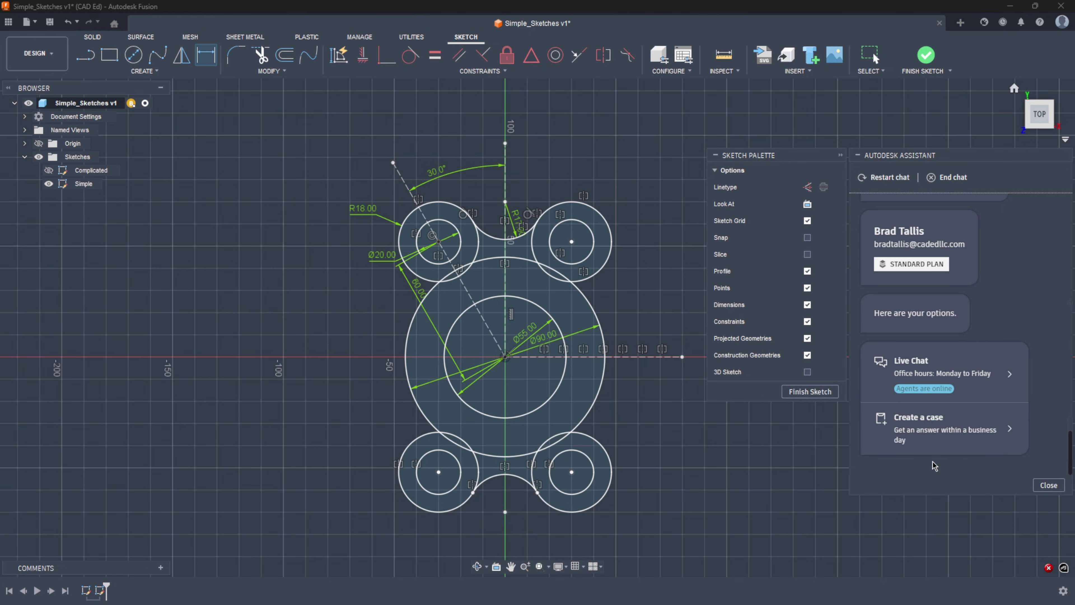
pyautogui.click(1049, 485)
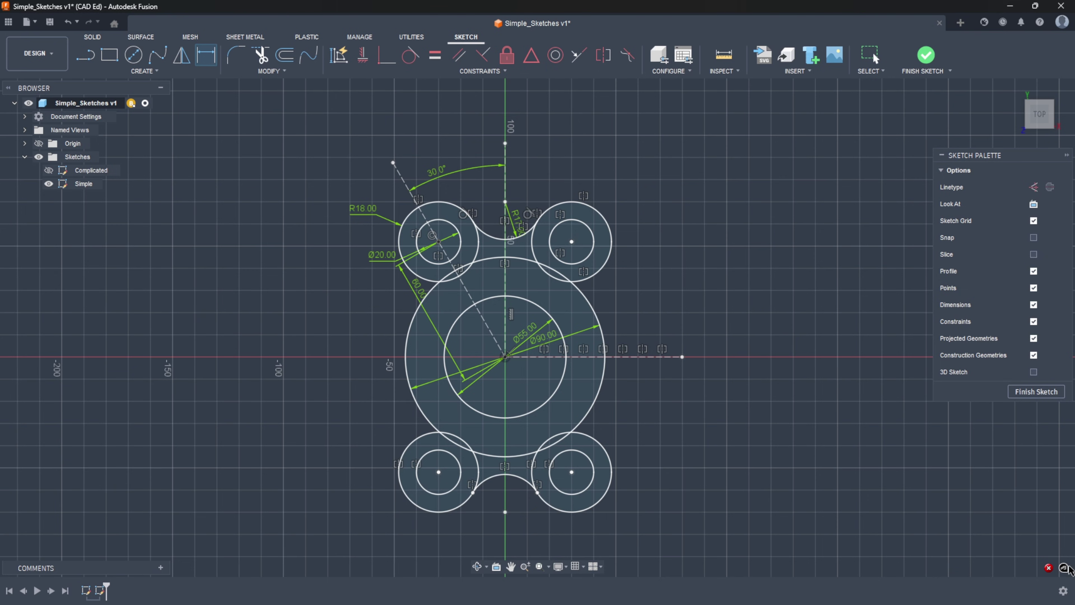
# - Reopen the Autodesk Assistant from Fusion's help options and hide it again the same way
pyautogui.click(1040, 23)
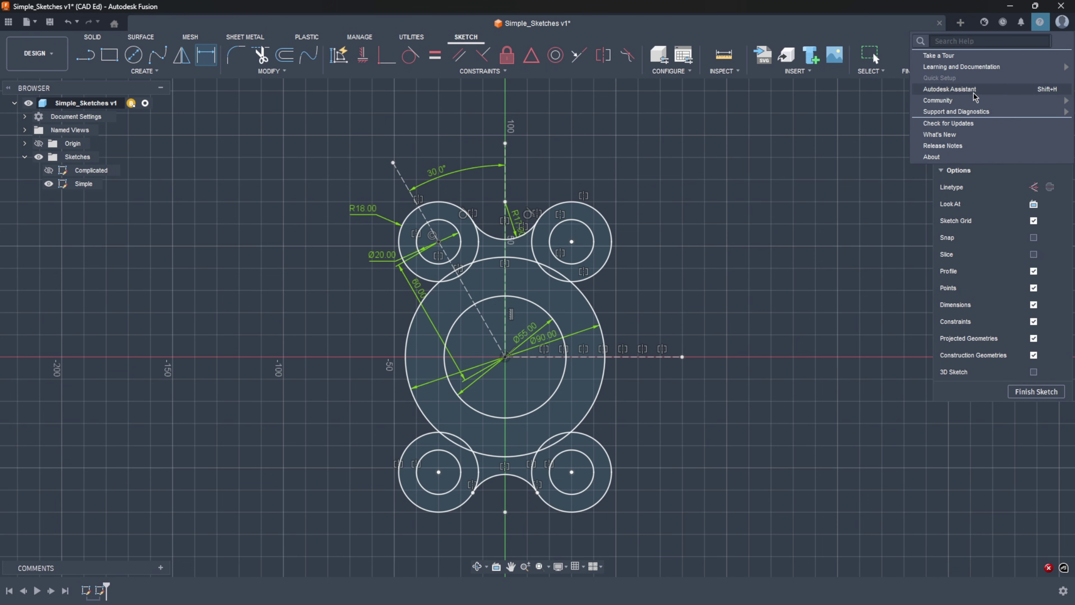
pyautogui.click(960, 91)
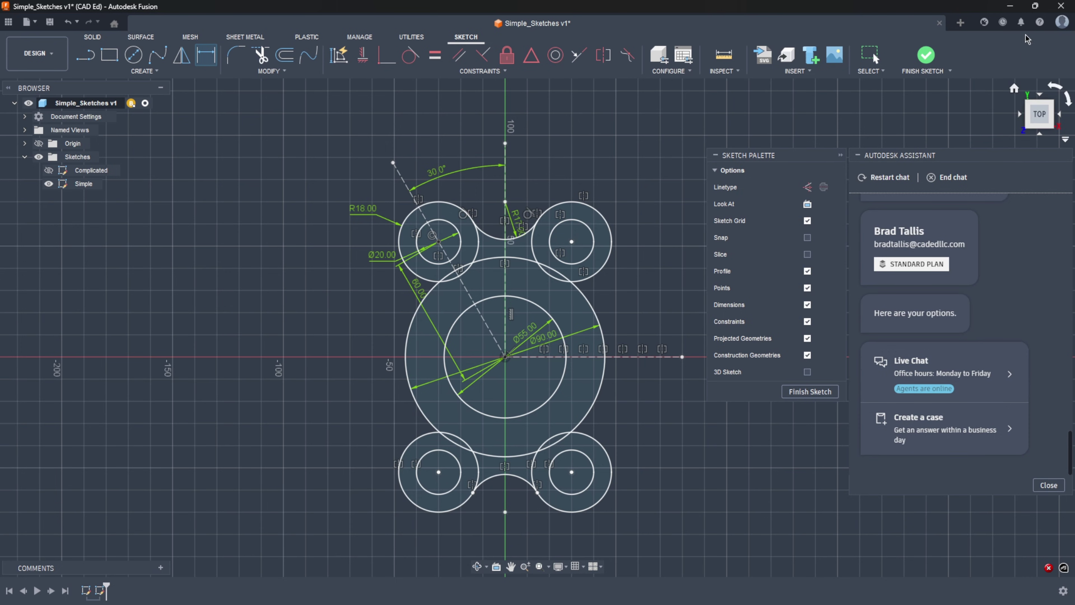
pyautogui.click(1040, 23)
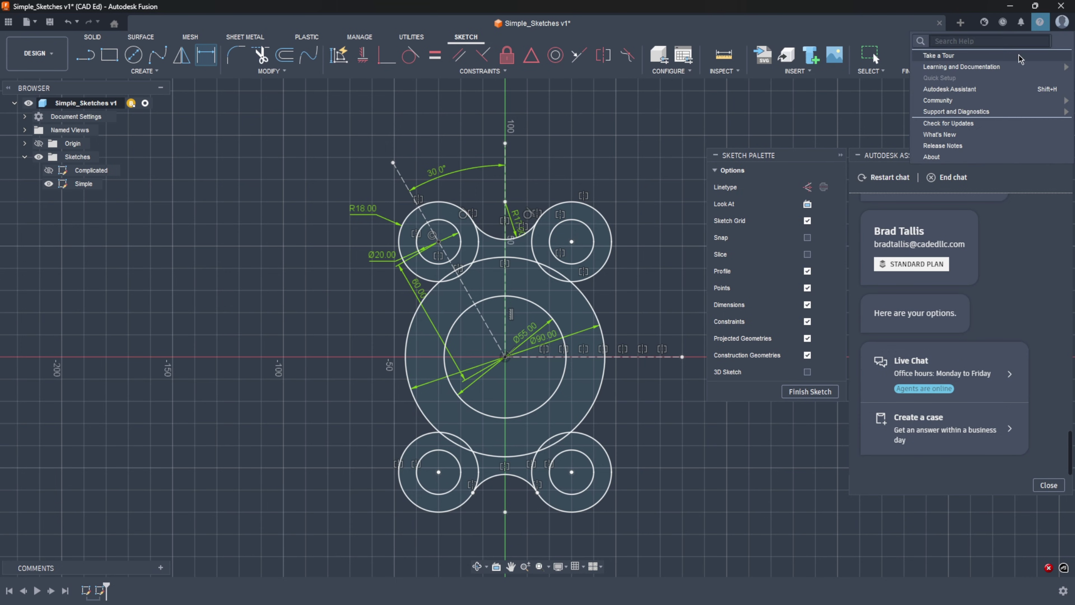
pyautogui.click(981, 91)
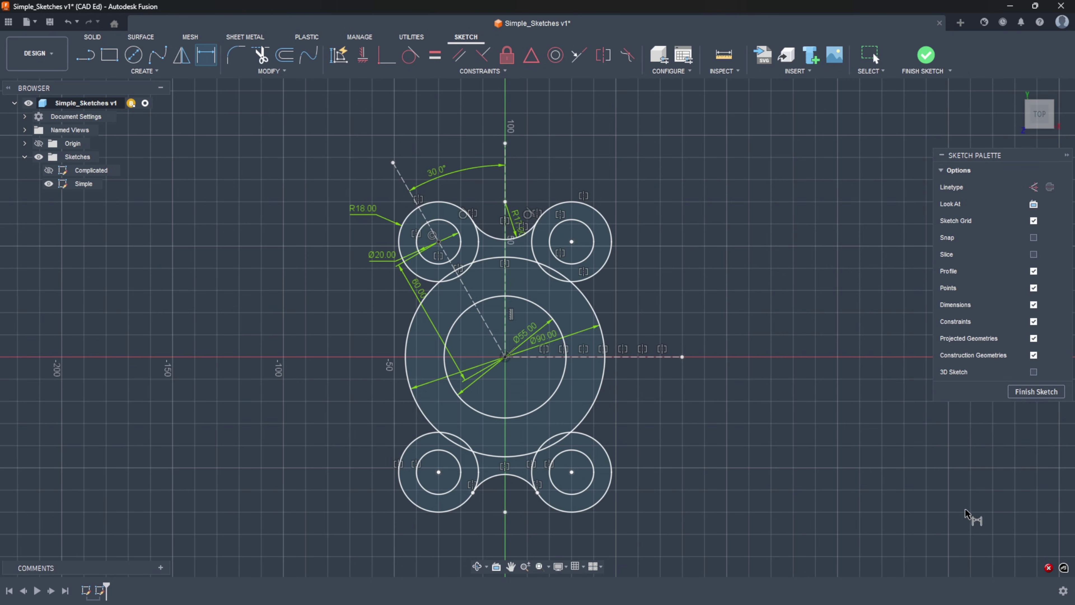